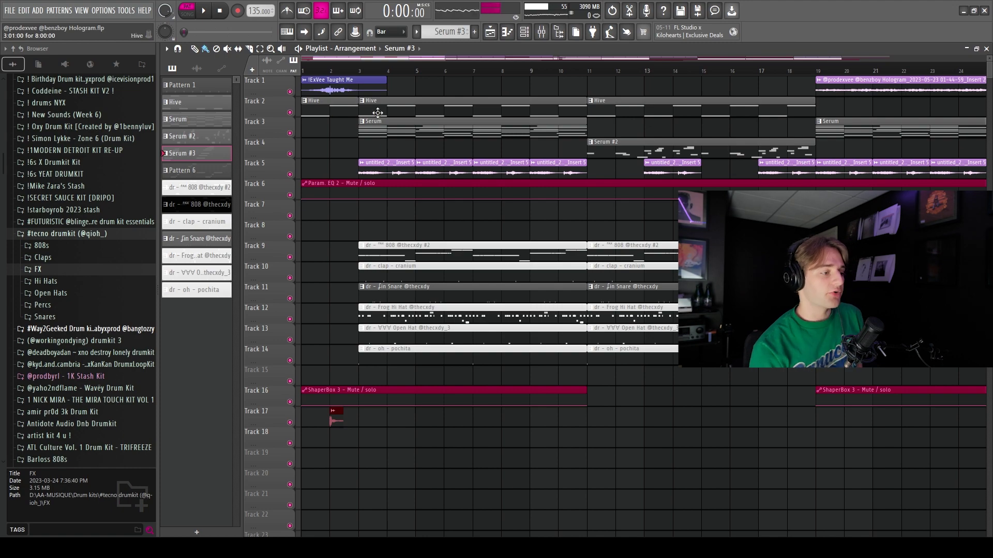
- Bring up the channel rack listing the project's drum and synth channels with F6
key("F6")
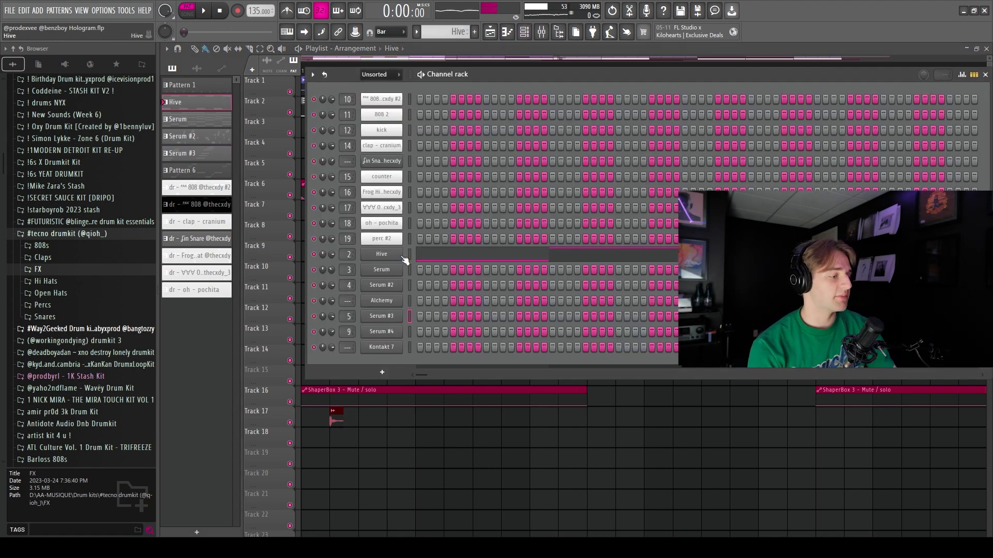
- Check the Hive synth's interface with its HS Happy Trails preset, then close it
left_click(401, 256)
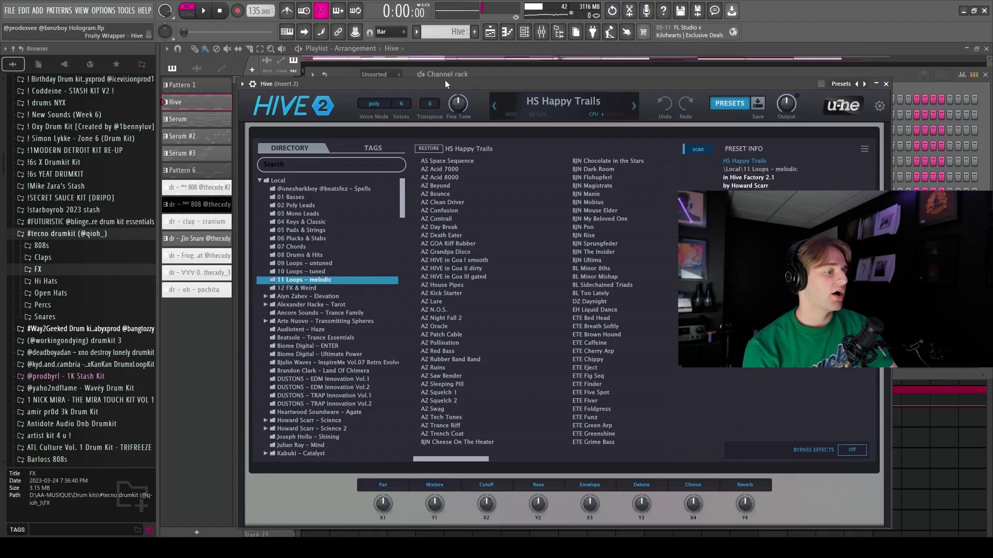
left_click_drag(445, 80, 445, 78)
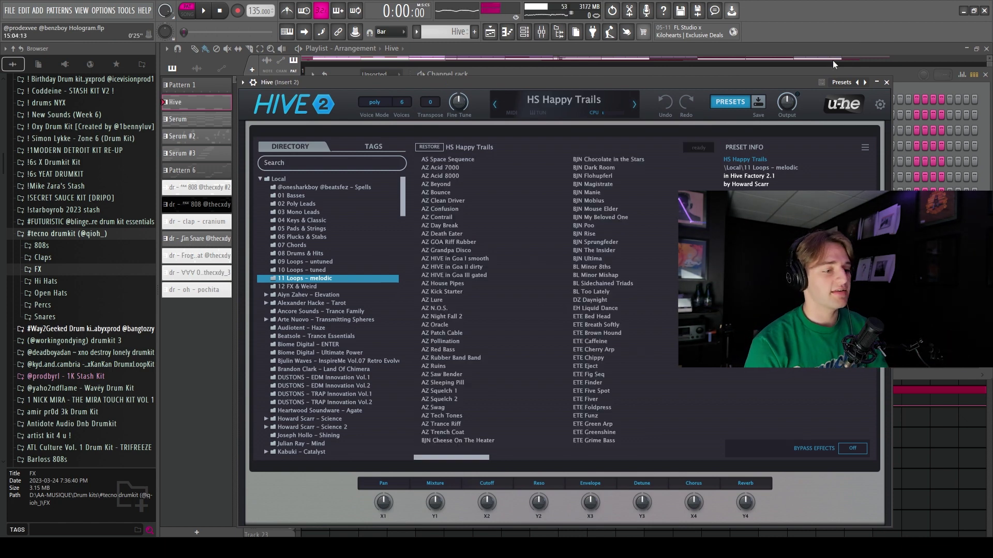
left_click(888, 82)
- Play back the Hive melody from its piano roll
left_click(546, 263)
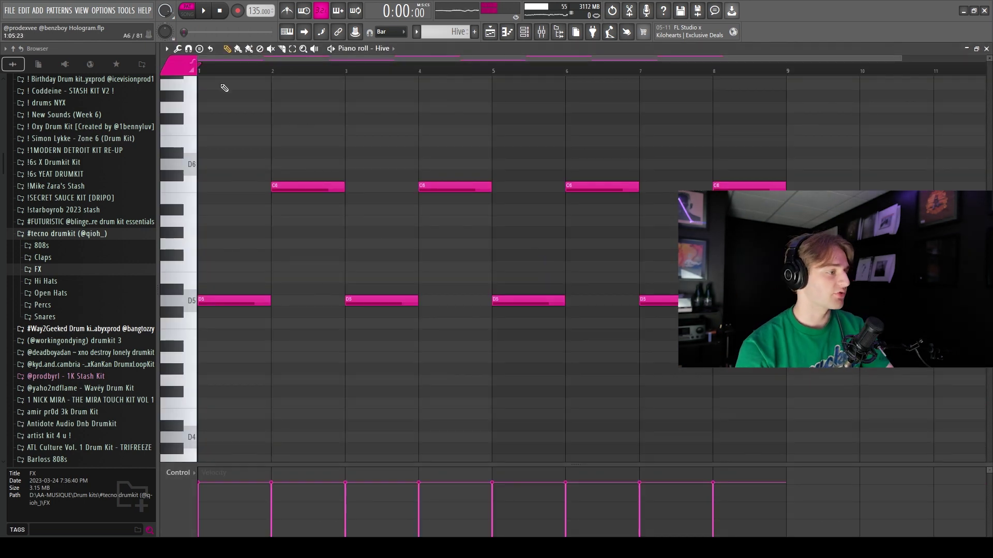
key("space")
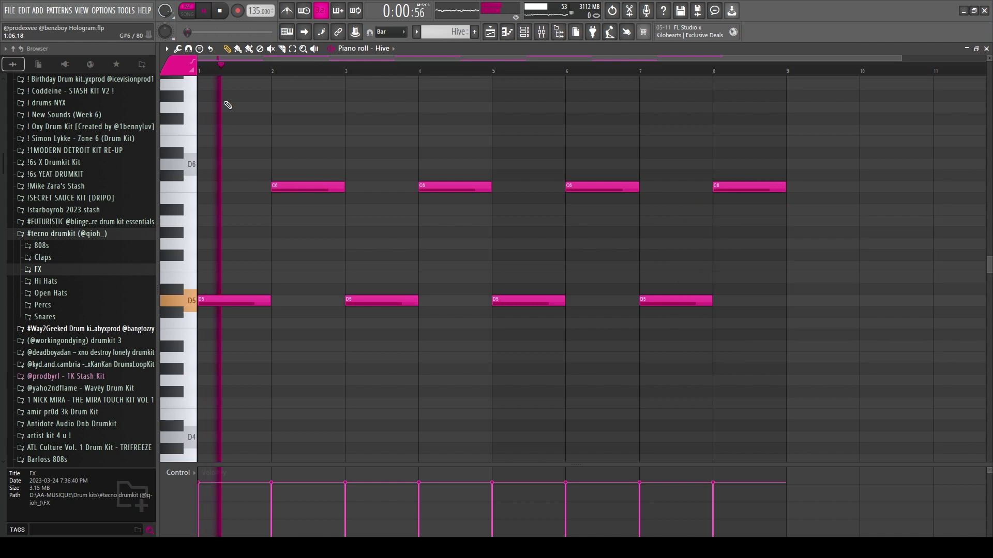
scroll(238, 106, "down", 3)
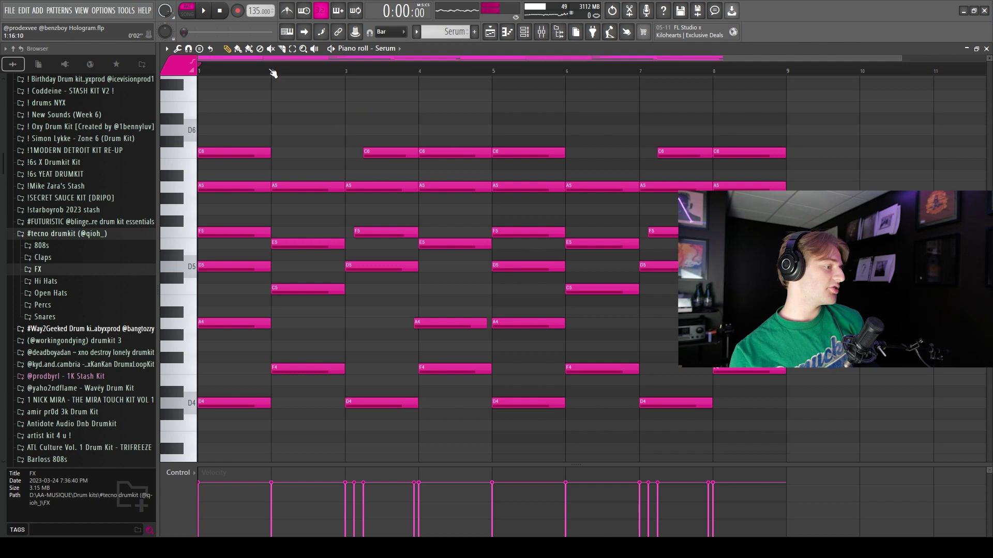
scroll(273, 73, "down", 1)
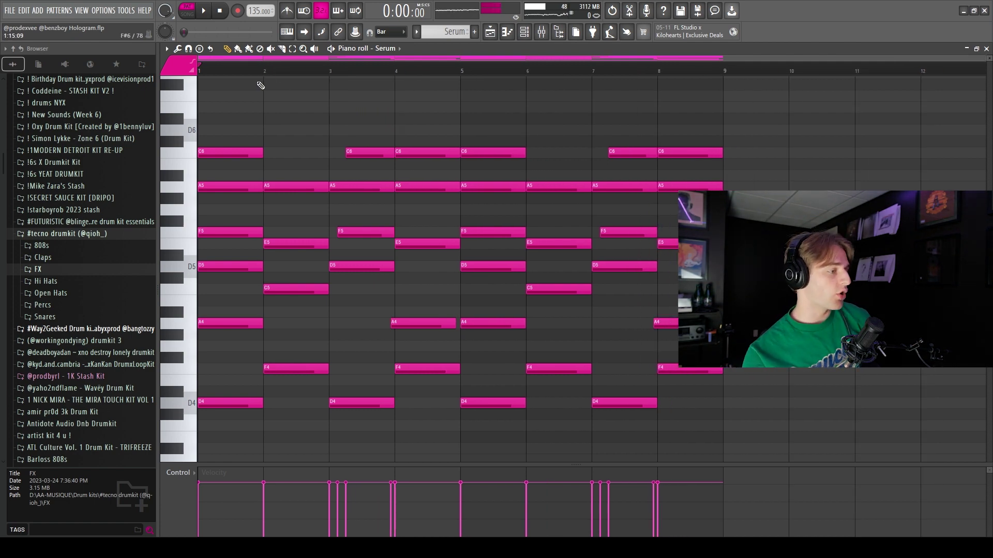
- Play the Serum chords, inspect Effectrix on mixer insert 3, and return to the playlist
scroll(278, 100, "down", 3)
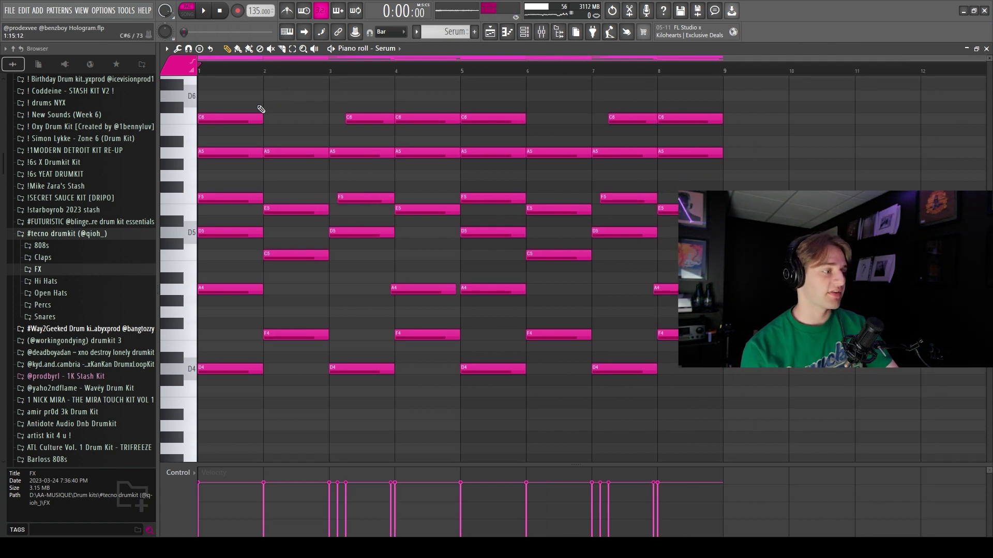
key("space")
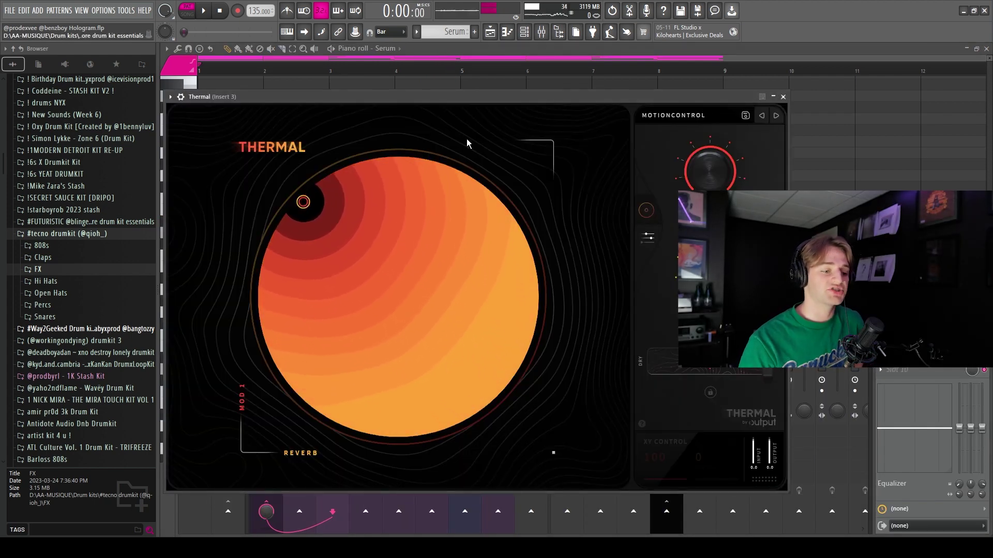
left_click(910, 275)
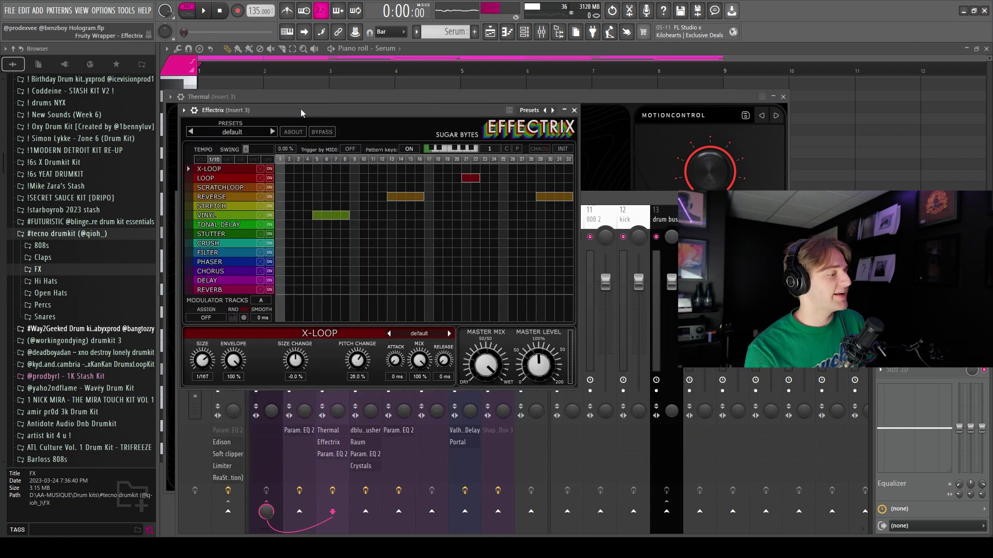
left_click_drag(300, 108, 377, 63)
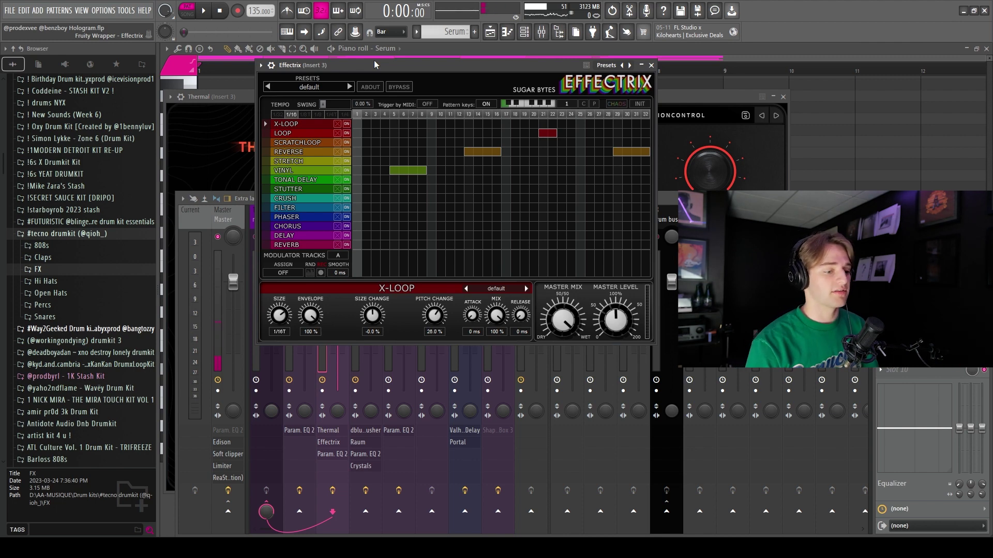
key("F5")
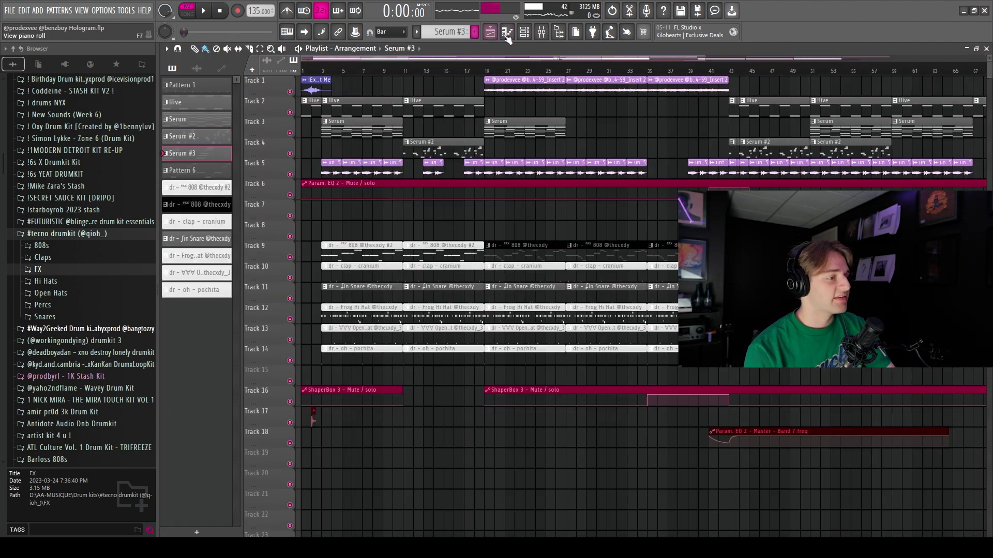
- Show the Serum #3 notes in the piano roll and start playback
left_click(507, 35)
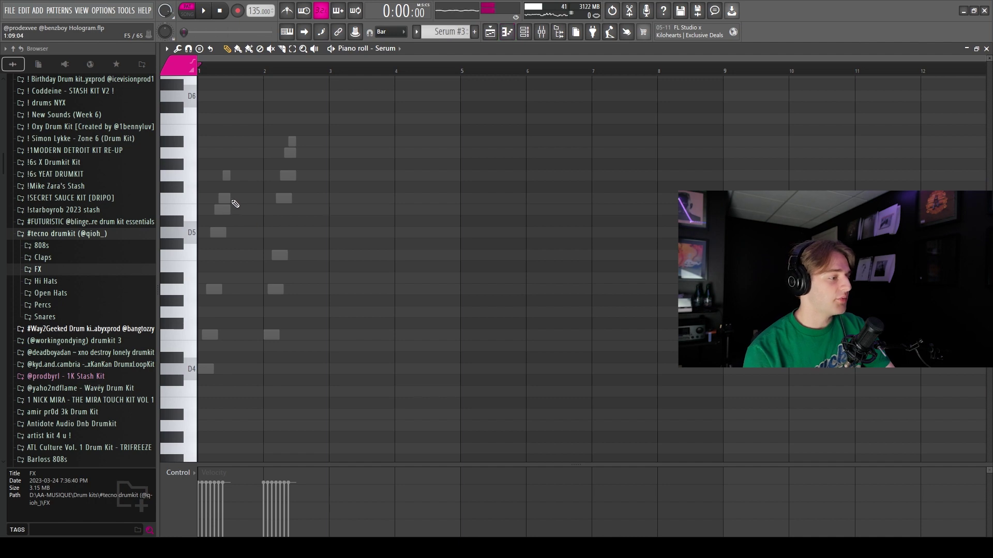
left_click(227, 199)
scroll(228, 207, "down", 5)
scroll(225, 222, "up", 2)
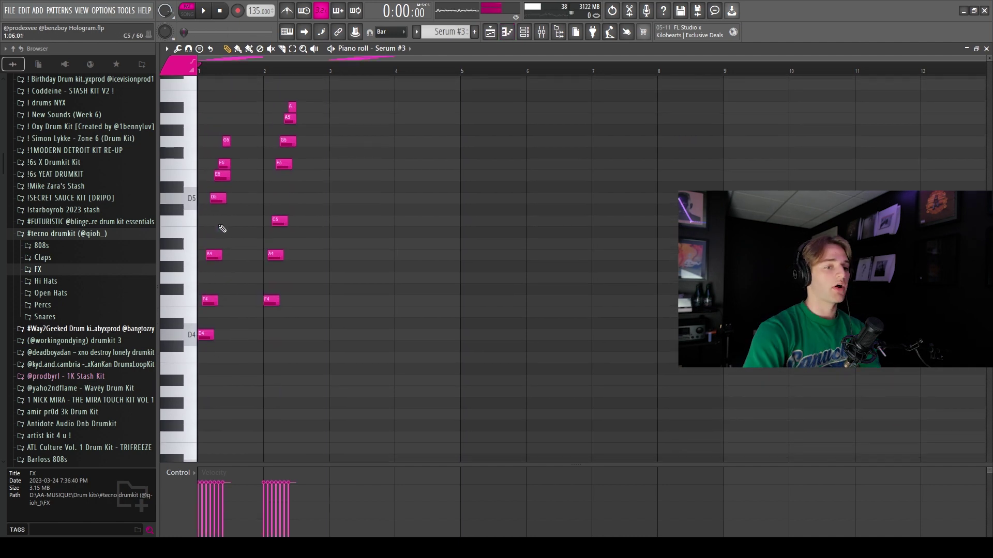
key("F6")
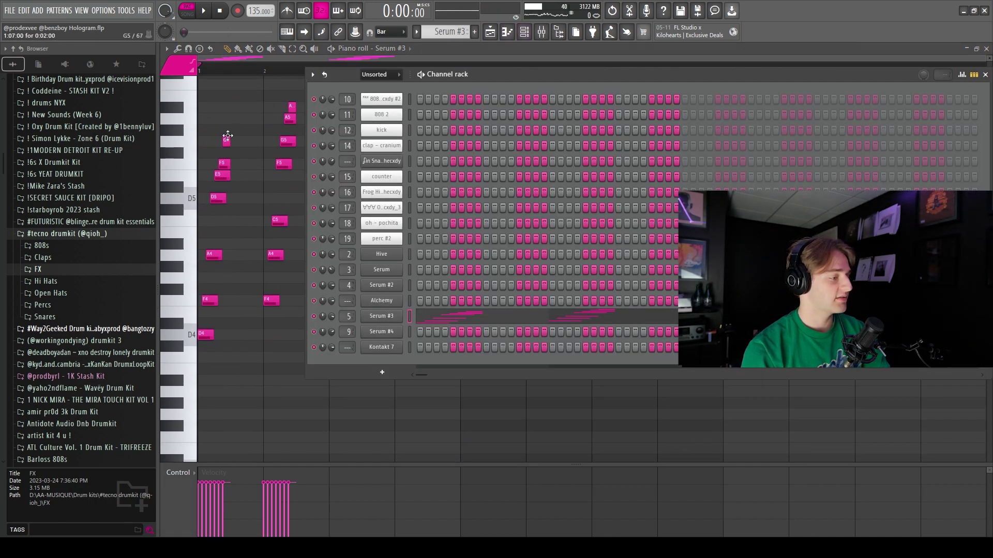
key("F6")
key("space")
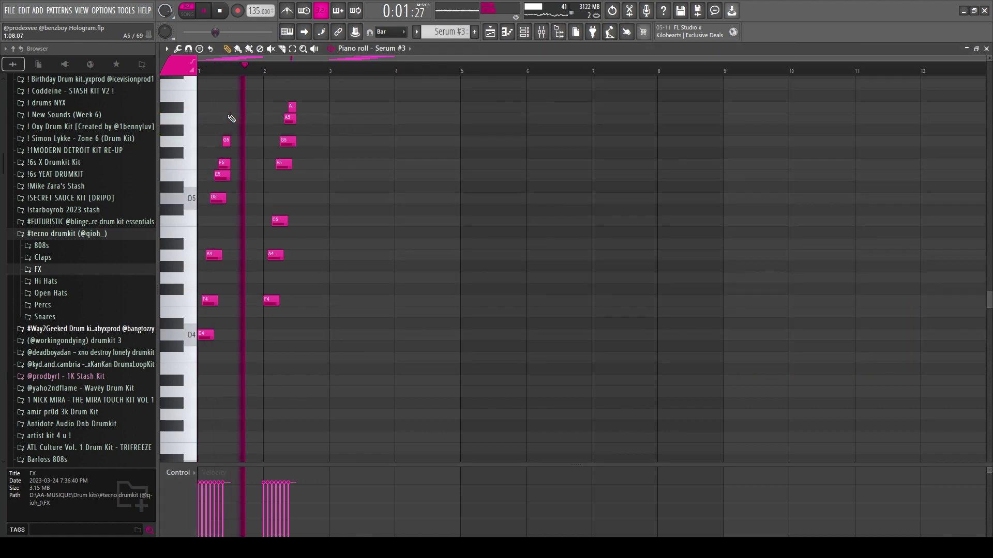
scroll(231, 119, "up", 3)
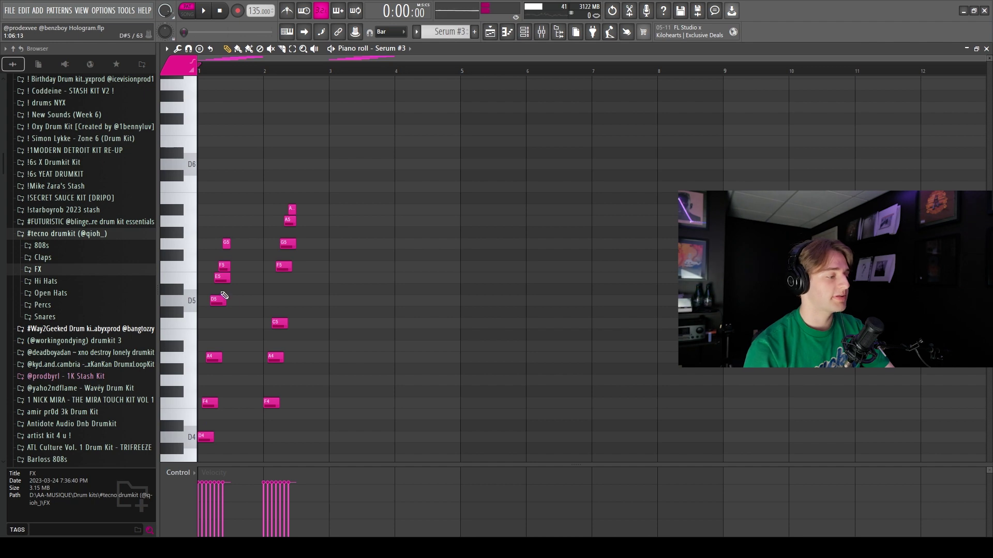
- Review the Serum #3 channel settings, hide them, and replay the pattern
key("F6")
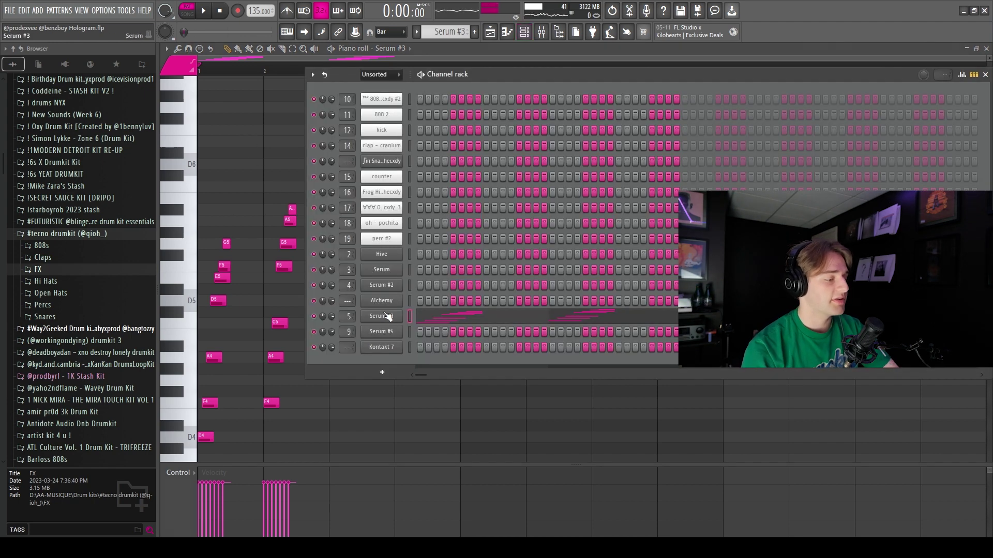
left_click(388, 317)
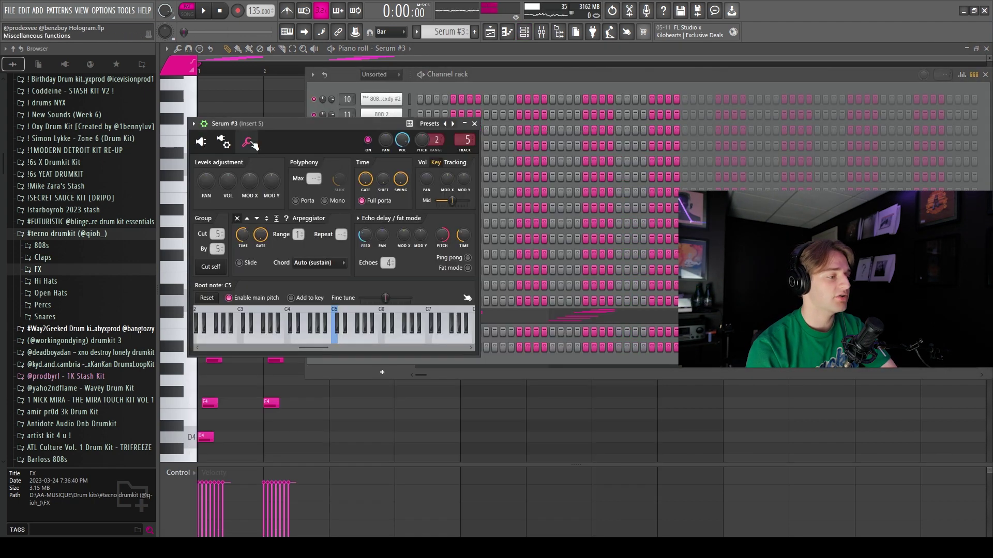
left_click_drag(264, 124, 287, 80)
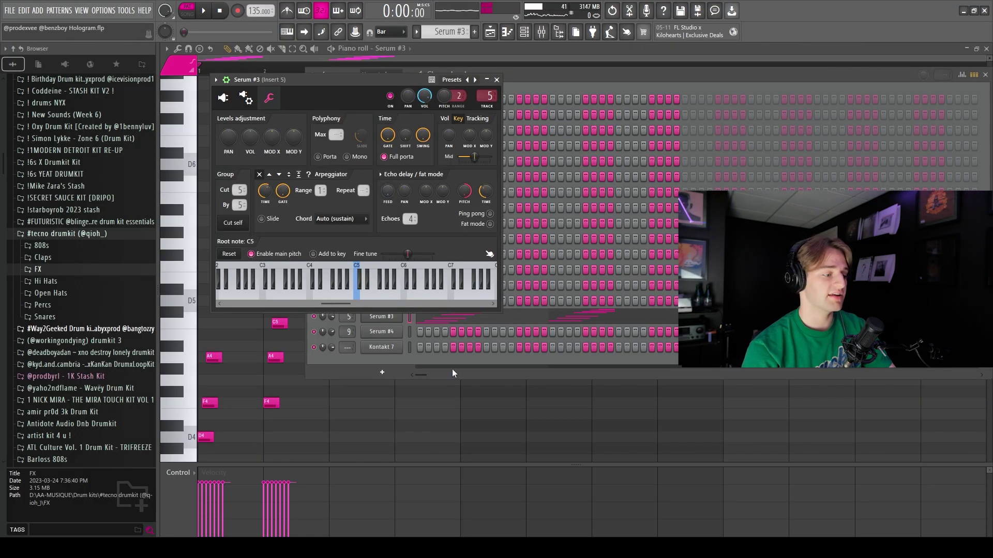
key("F7")
scroll(277, 270, "down", 3)
key("space")
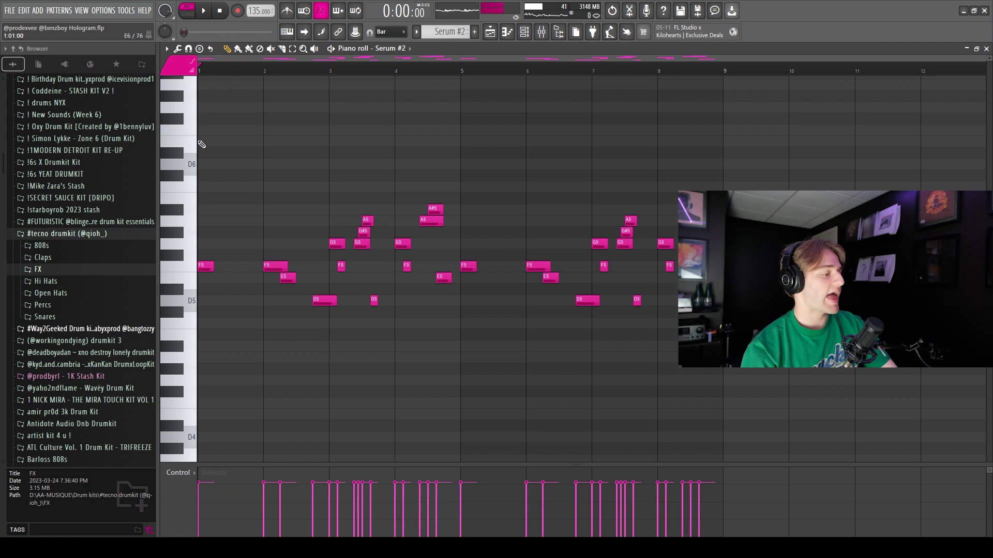
- Play and stop the Serum #2 chord pattern
scroll(210, 150, "down", 4)
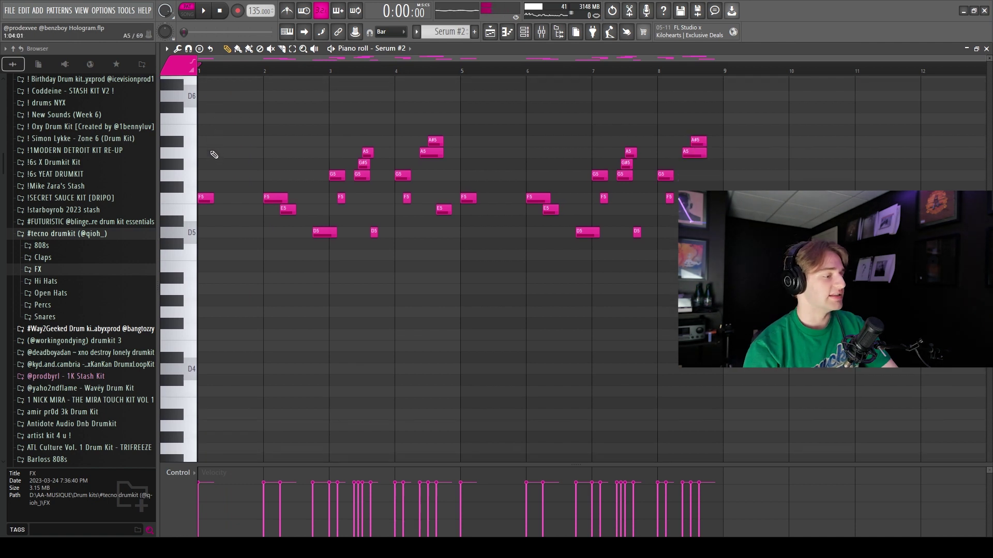
scroll(227, 149, "up", 2)
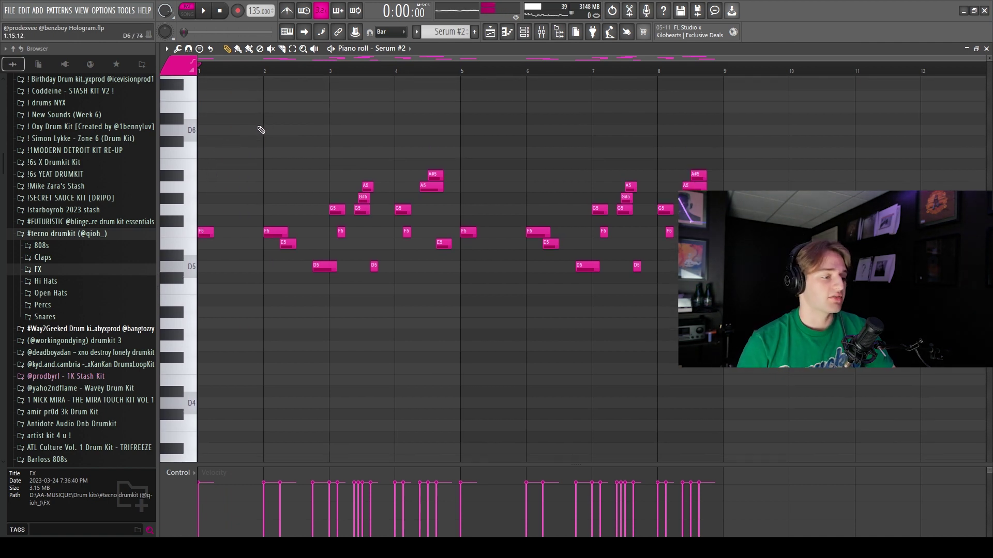
key("space")
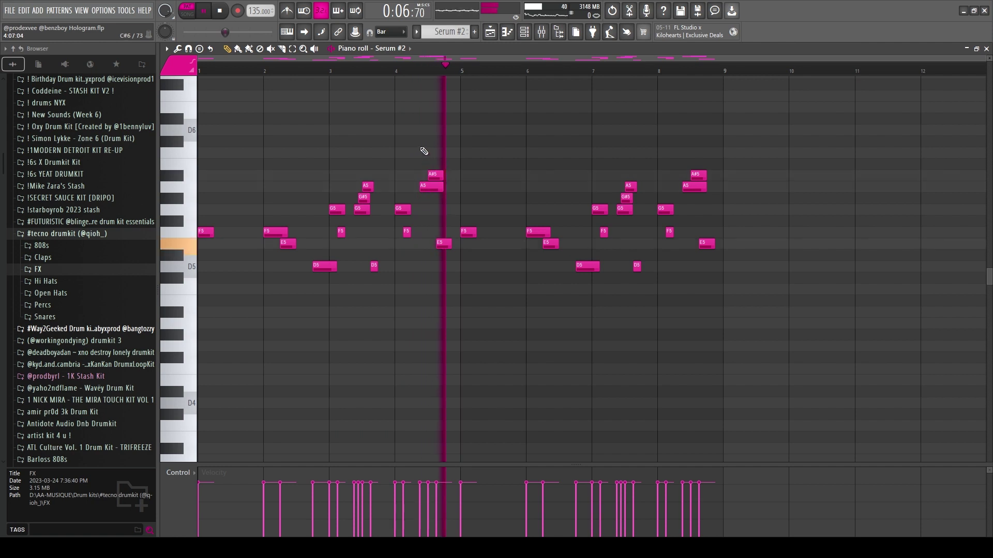
key("space")
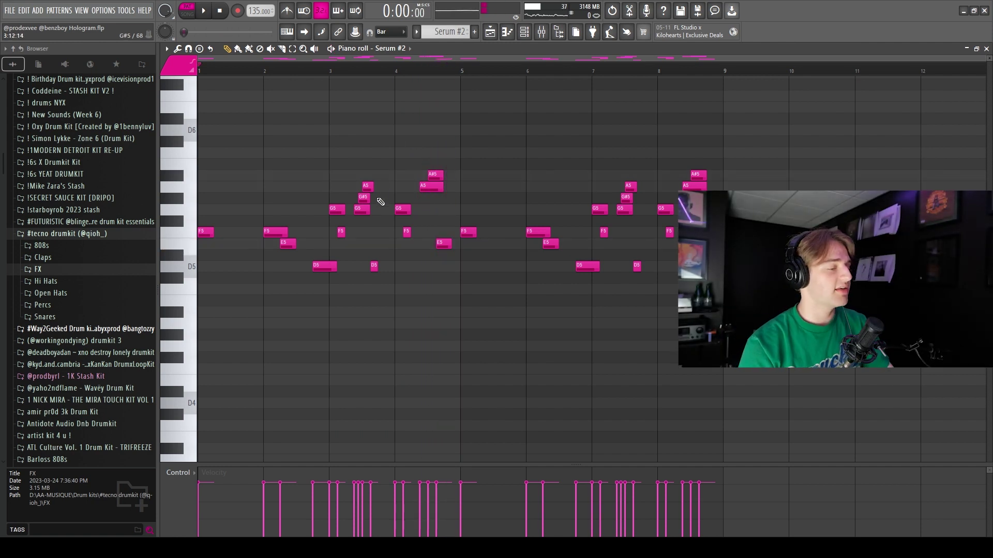
- Box-select the stacked A5, G#5 and G5 notes, deselect them, and return to the playlist
scroll(392, 188, "up", 5)
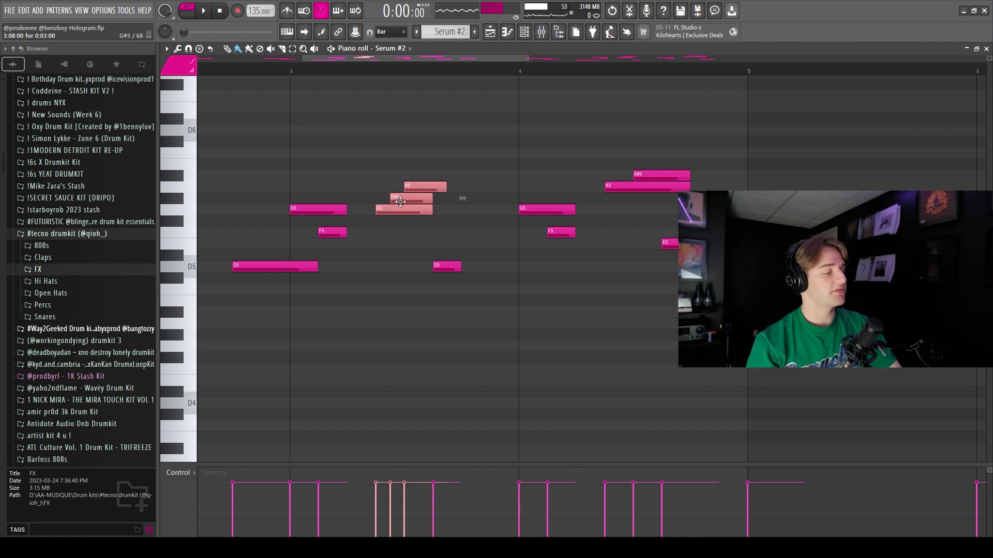
left_click_drag(436, 160, 364, 259)
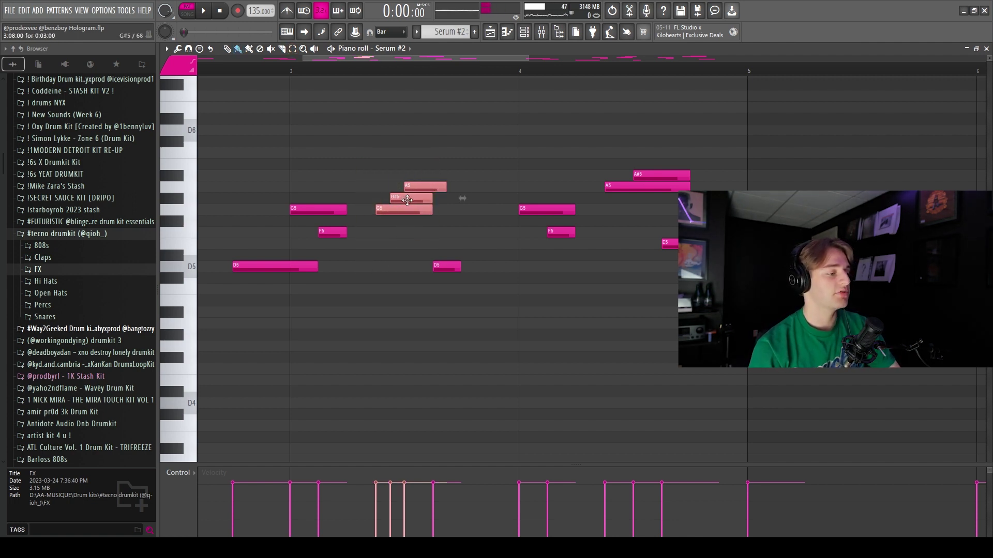
left_click(424, 179)
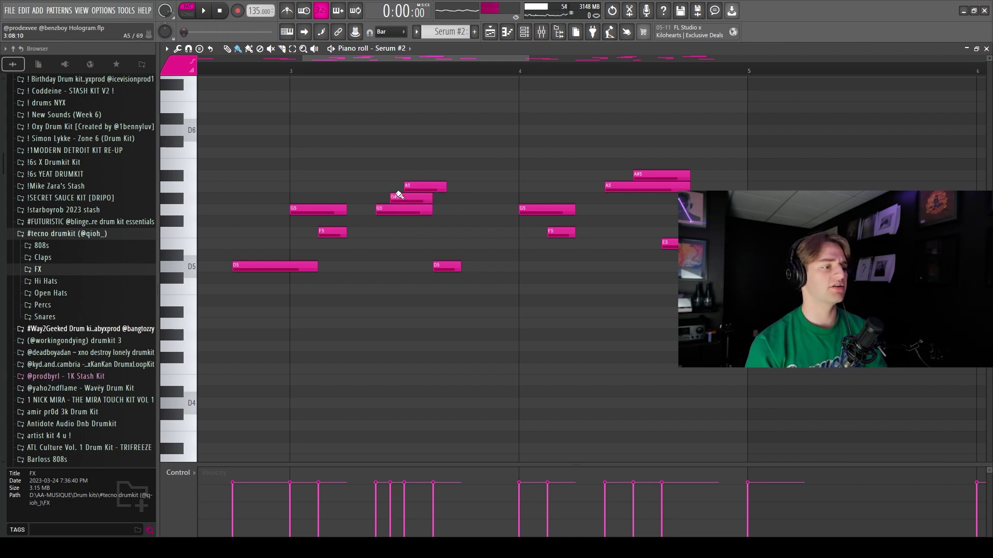
key("F5")
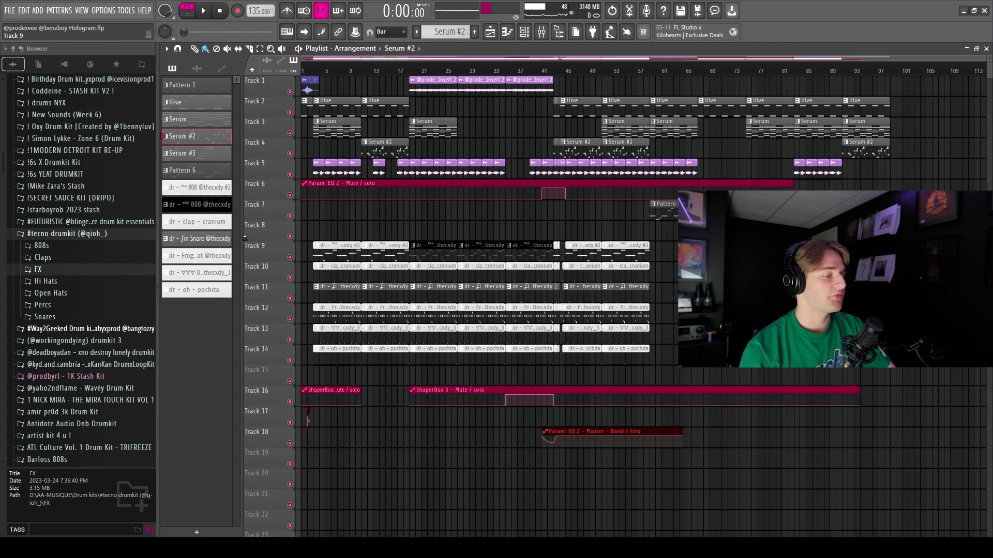
- Switch to Song mode, solo playlist tracks 2–5, and play them before stopping
key("l")
scroll(279, 197, "up", 4)
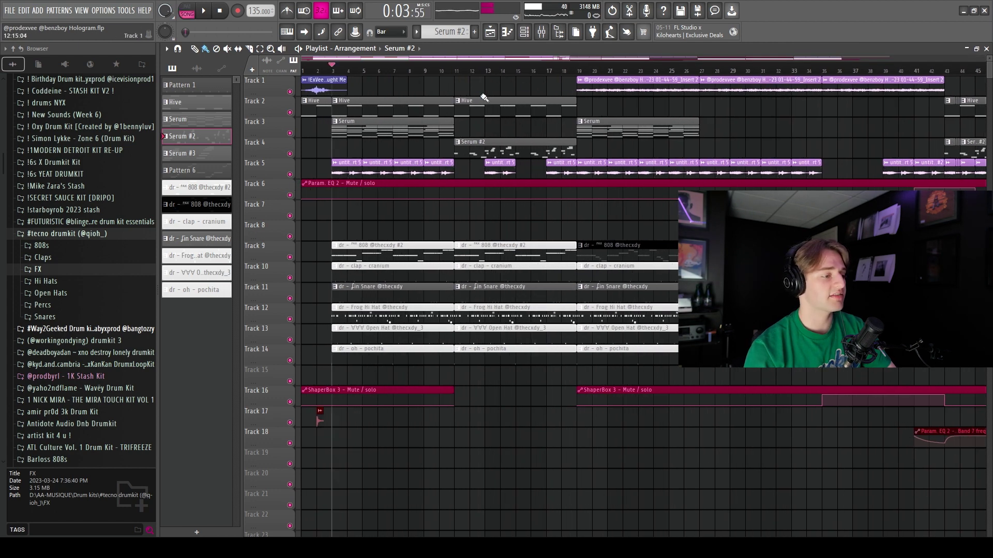
left_click_drag(289, 112, 290, 174)
key("space")
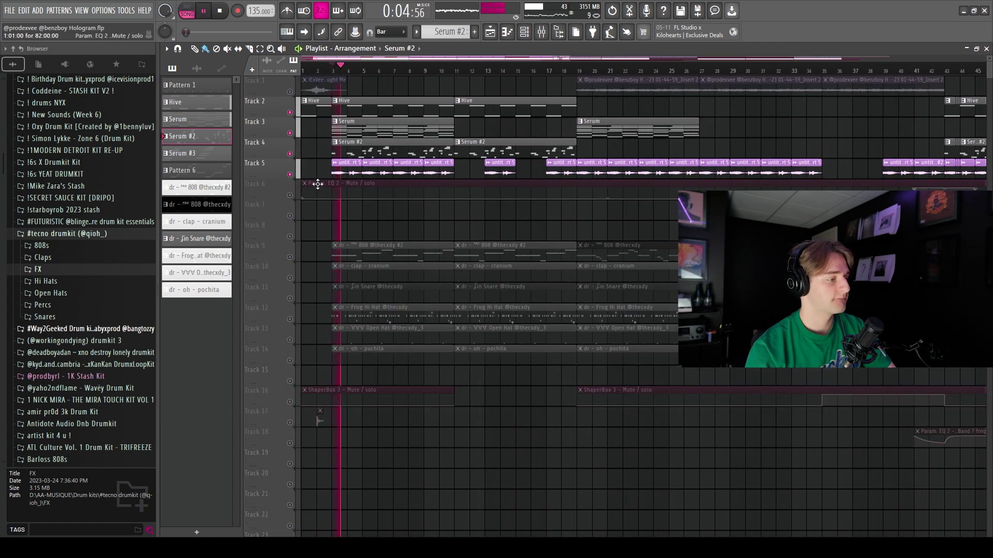
scroll(318, 183, "up", 2)
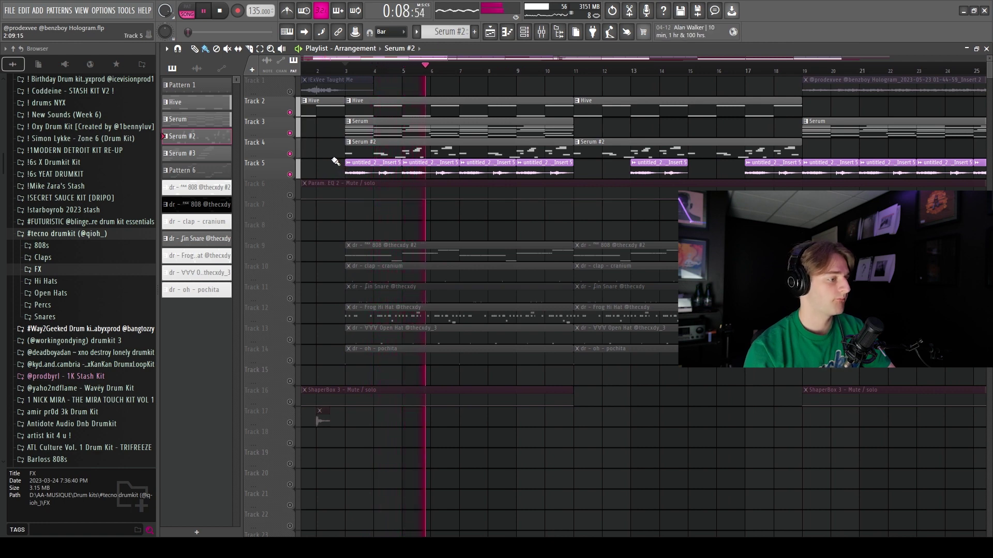
key("space")
- Show the 808 #2 pattern in the piano roll and collapse the #tecno drumkit folder
double_click(372, 247)
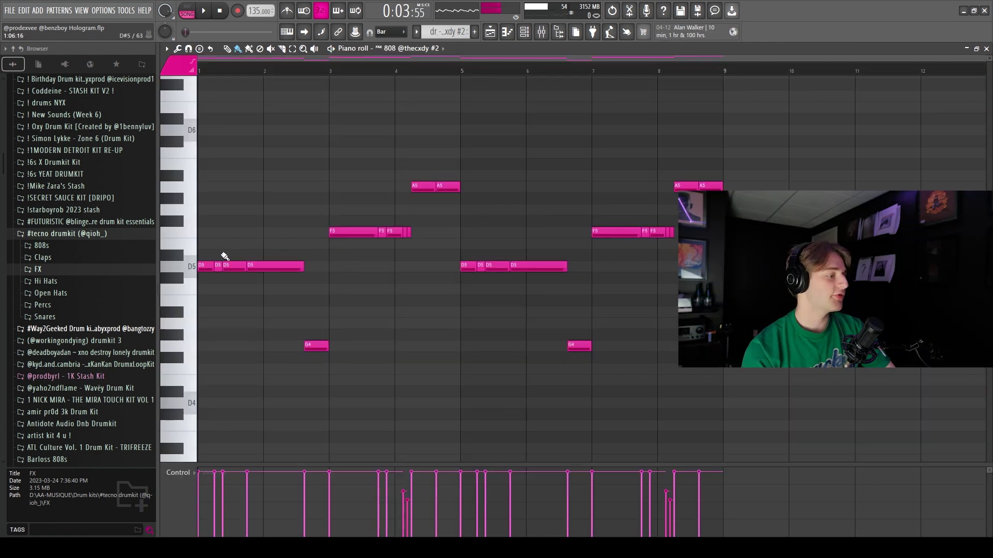
left_click(75, 237)
scroll(199, 207, "down", 2)
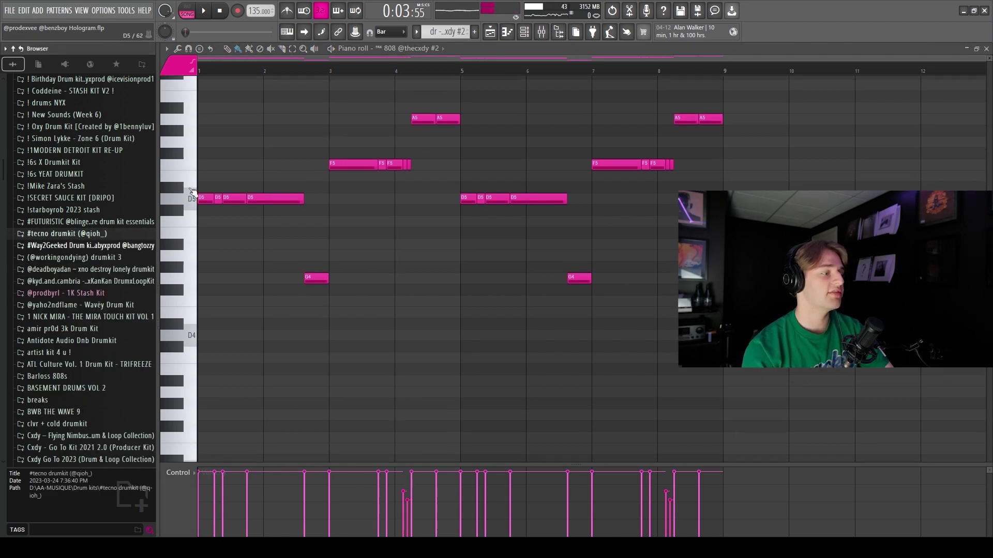
scroll(196, 196, "up", 1)
scroll(250, 139, "down", 1)
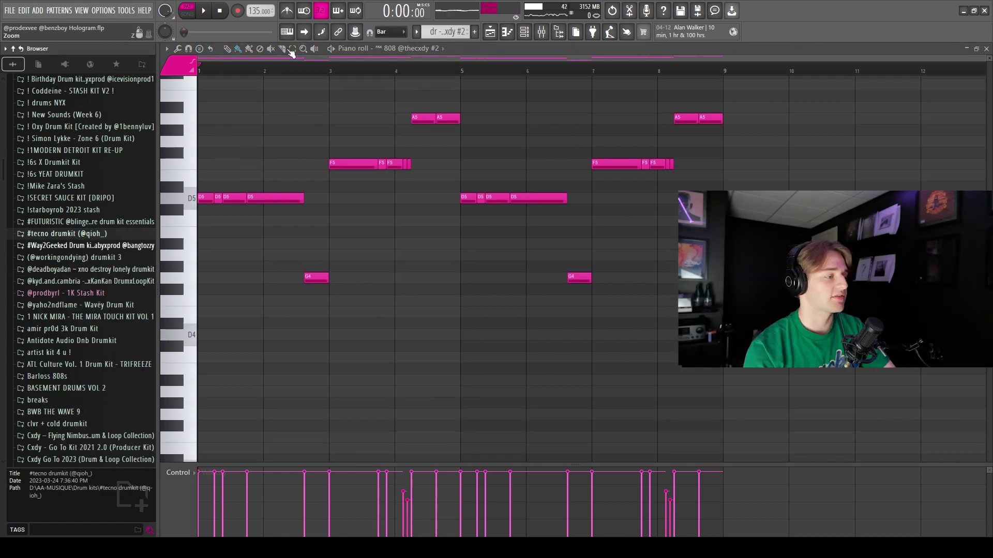
- Play the 808, clap and snare patterns in turn
key("space")
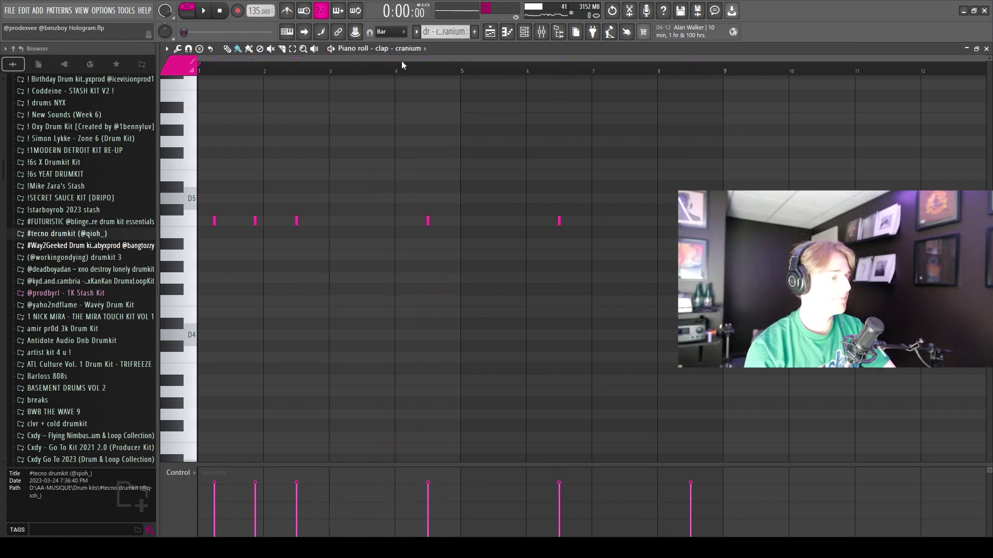
key("space")
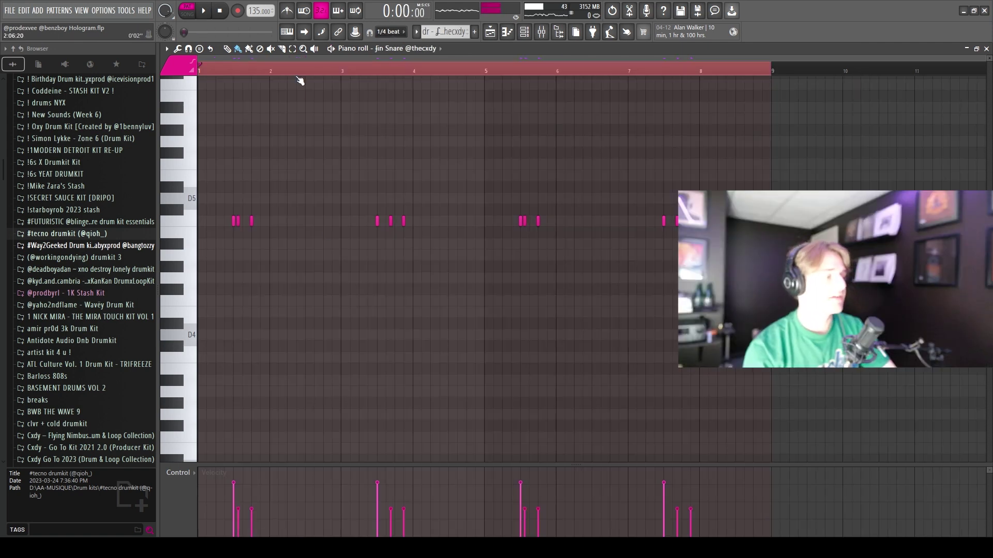
key("space")
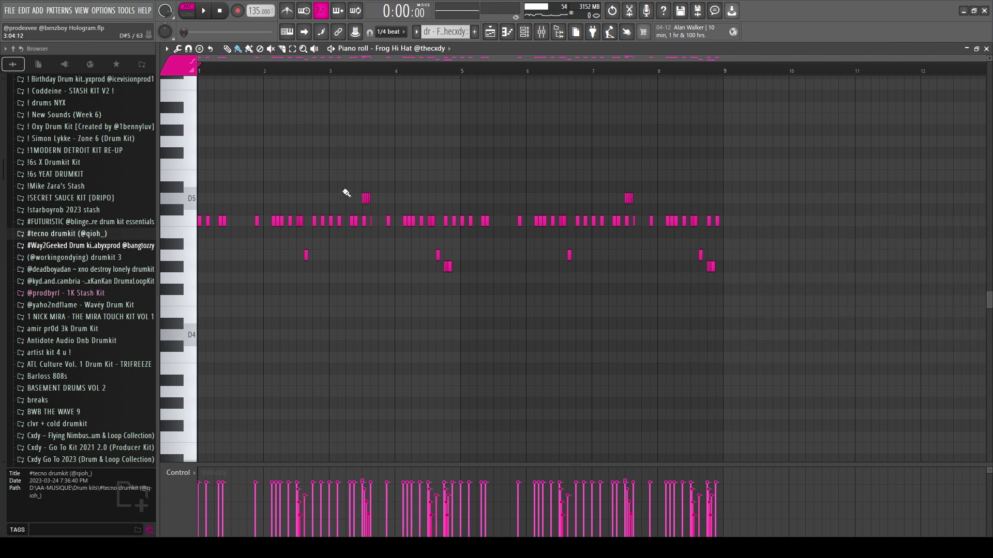
- Play the Frog Hi Hat and Open Hat patterns in the piano roll
key("space")
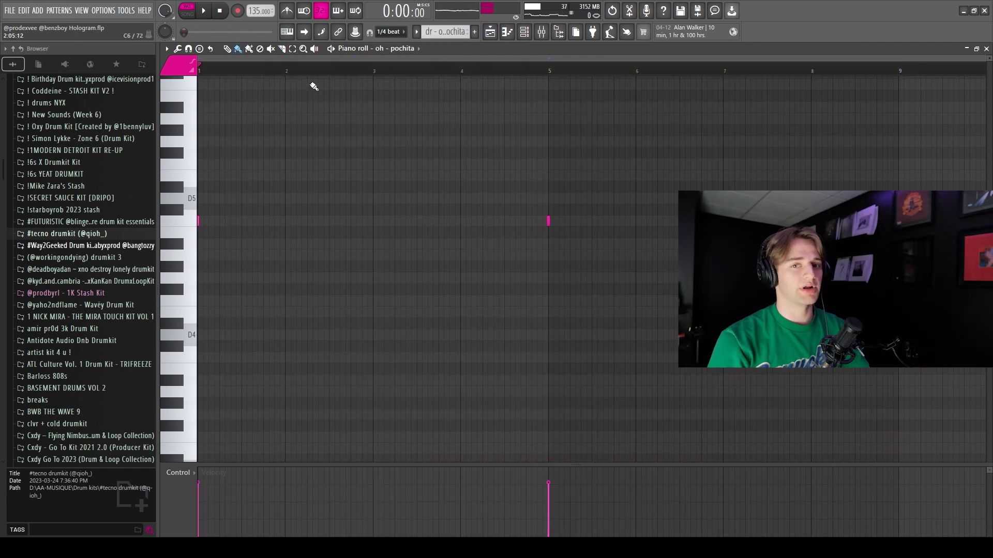
key("space")
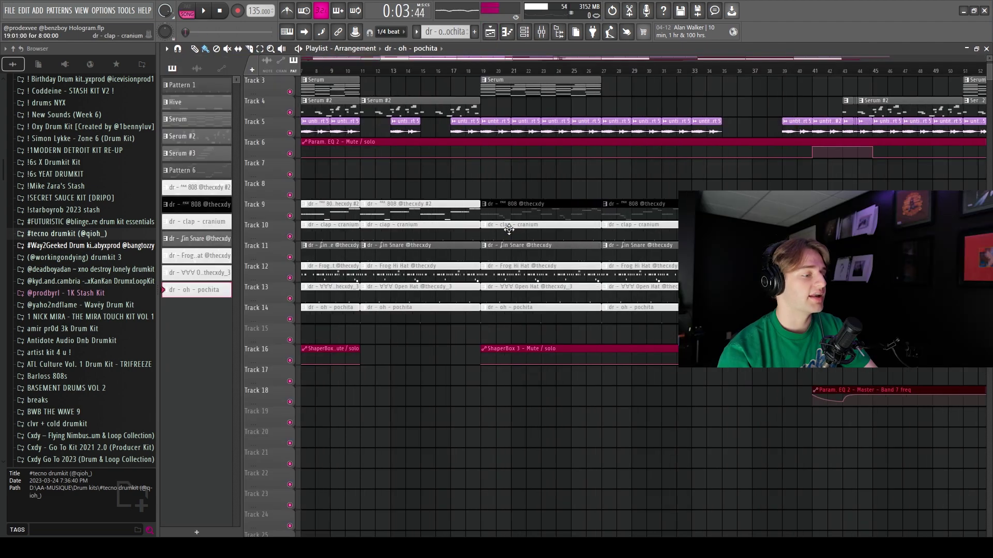
- Bring up the other 808 bassline pattern in the piano roll and play it
double_click(455, 200)
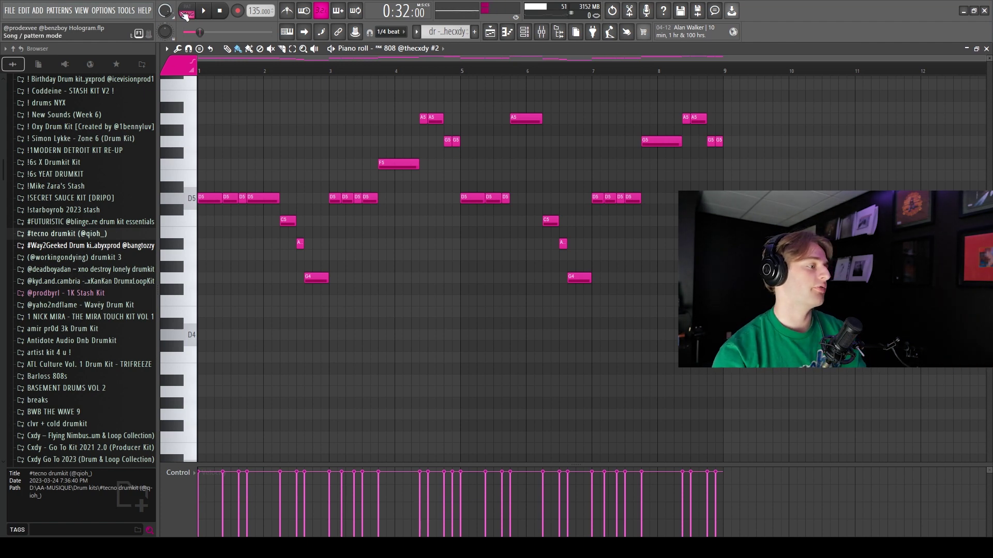
key("space")
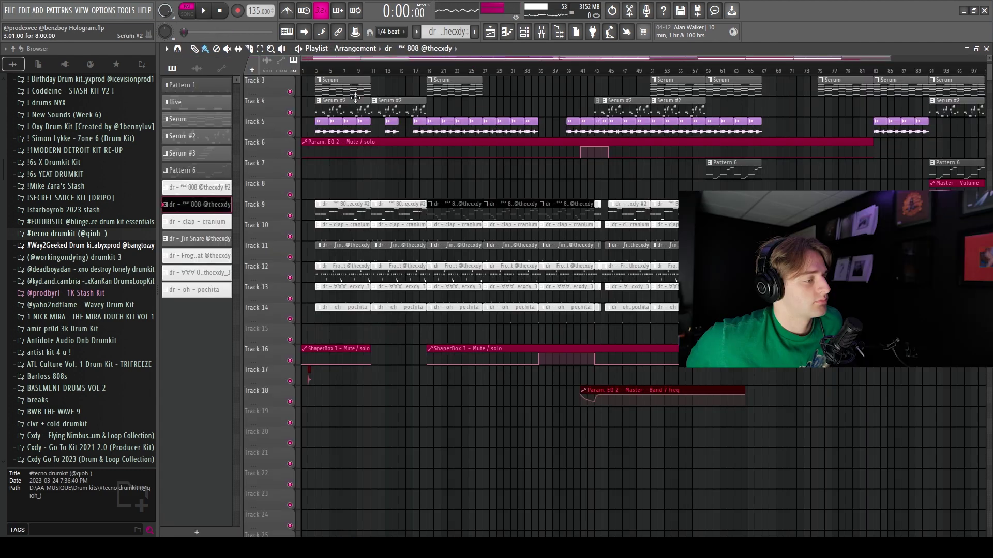
scroll(390, 32, "down", 4)
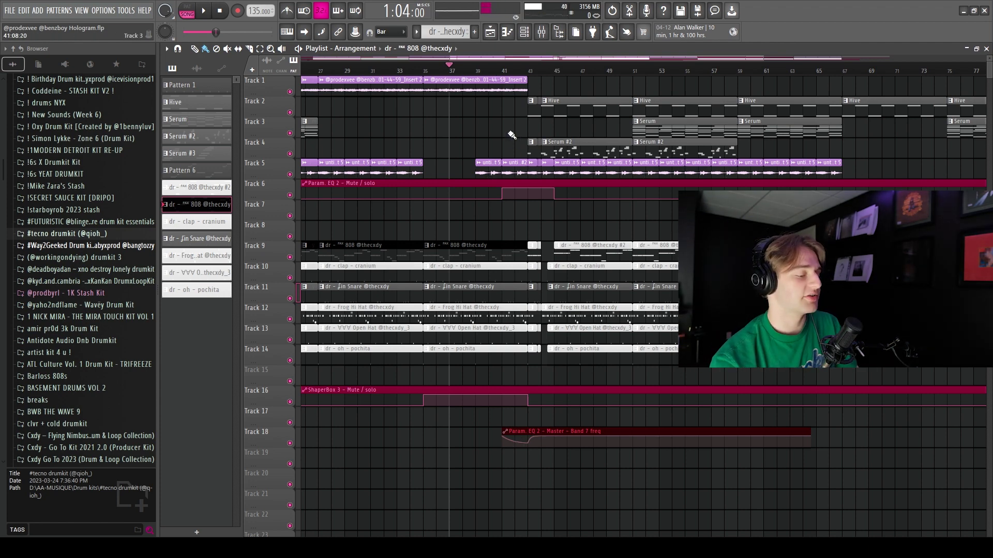
left_click(483, 70)
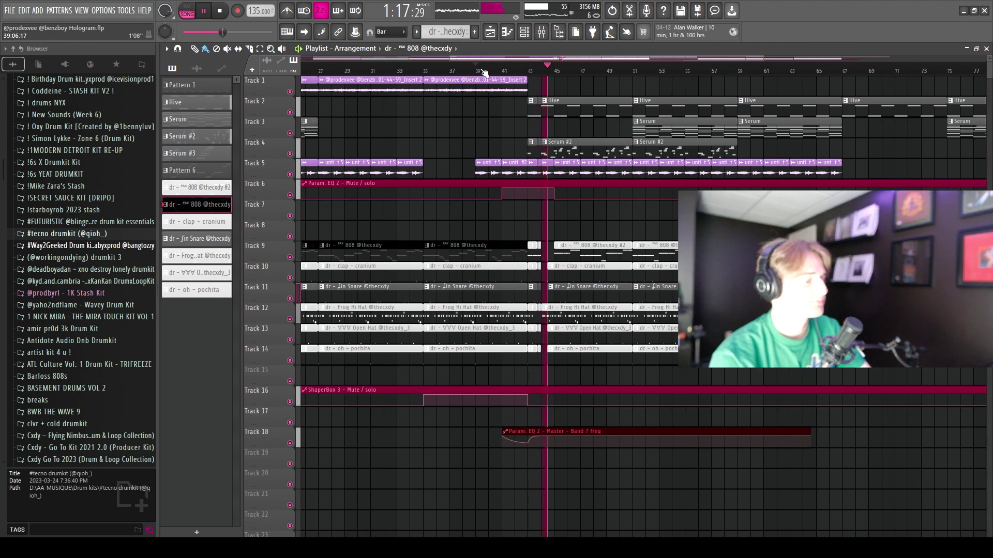
key("ctrl+s")
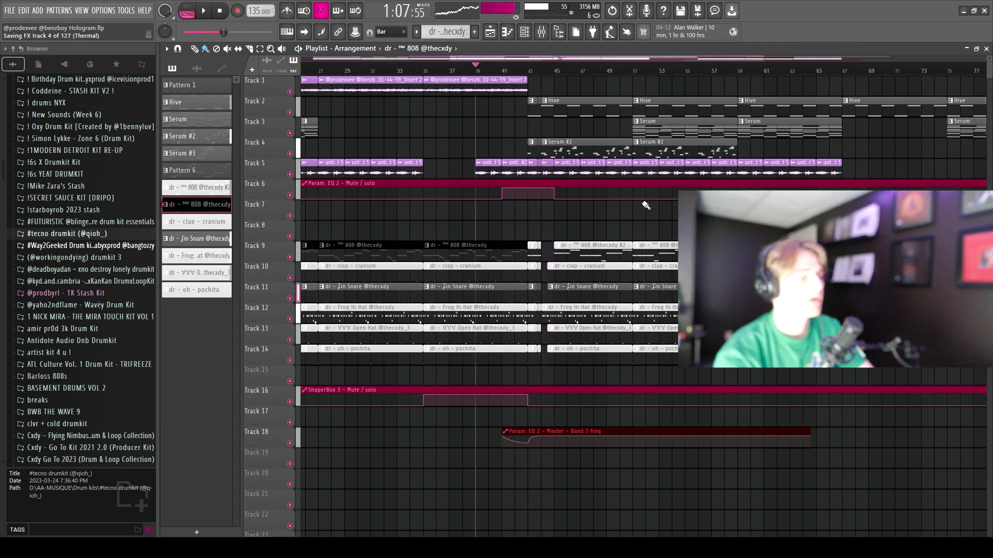